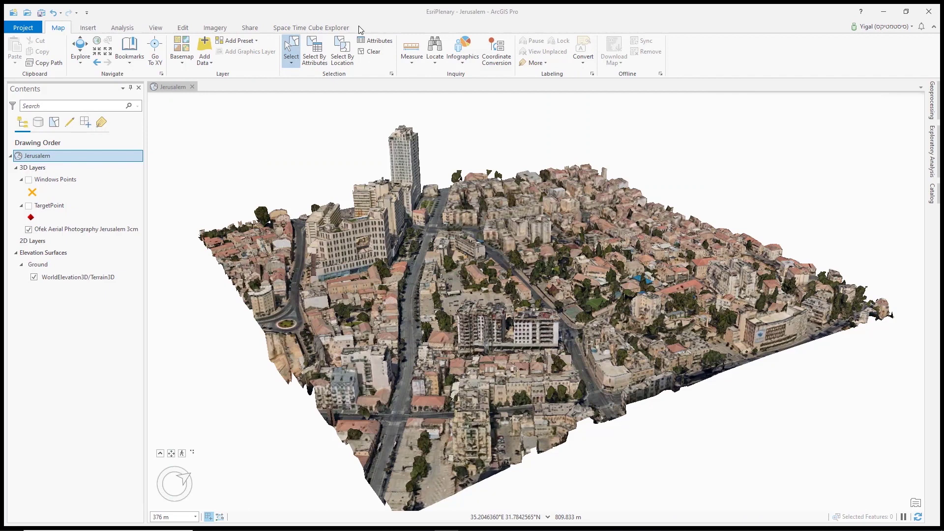
Fly to the Construction Project bookmark, orbit, then jump to a close-up of the windowed building
click(134, 60)
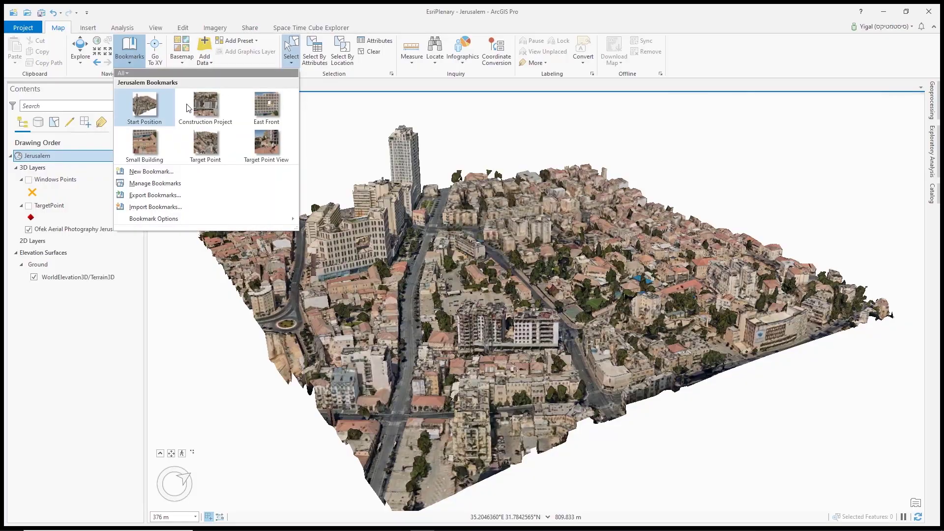
click(203, 116)
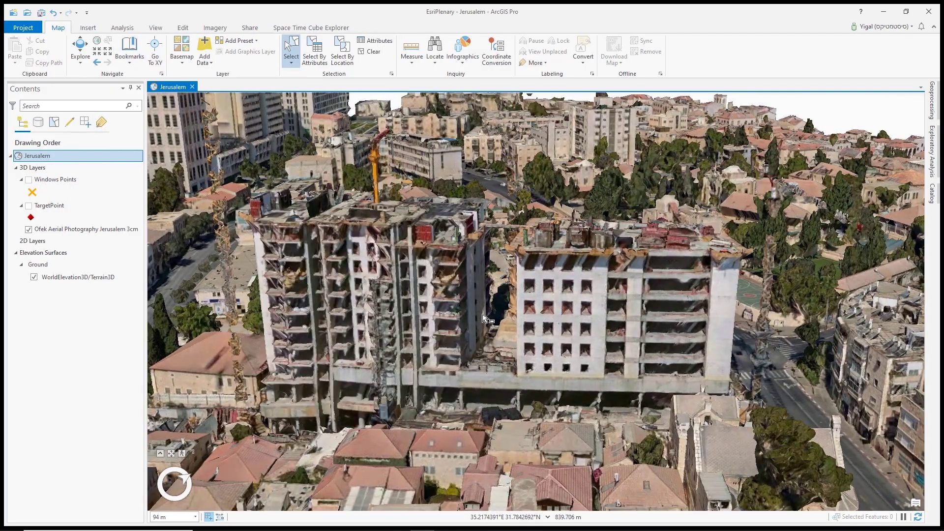
mouse_move(482, 315)
middle_down()
mouse_move(355, 292)
mouse_move(489, 329)
middle_up()
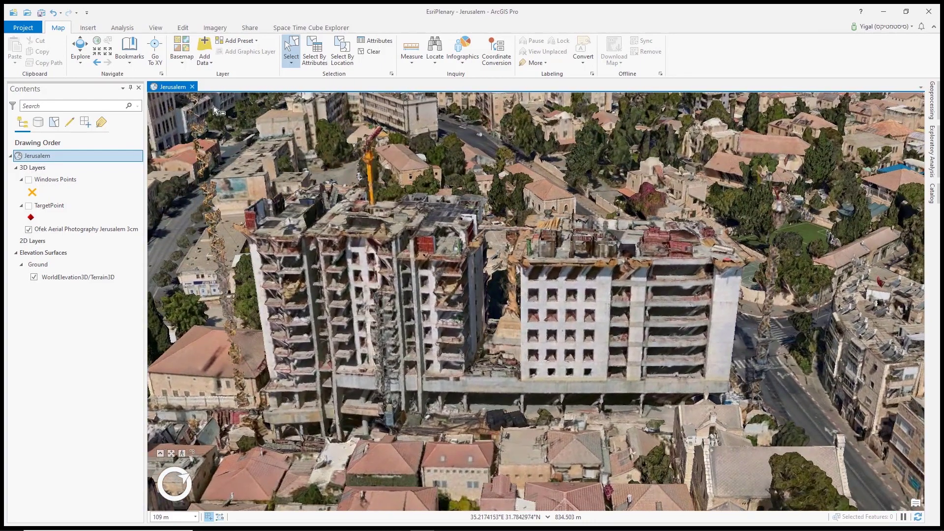
click(129, 62)
click(275, 113)
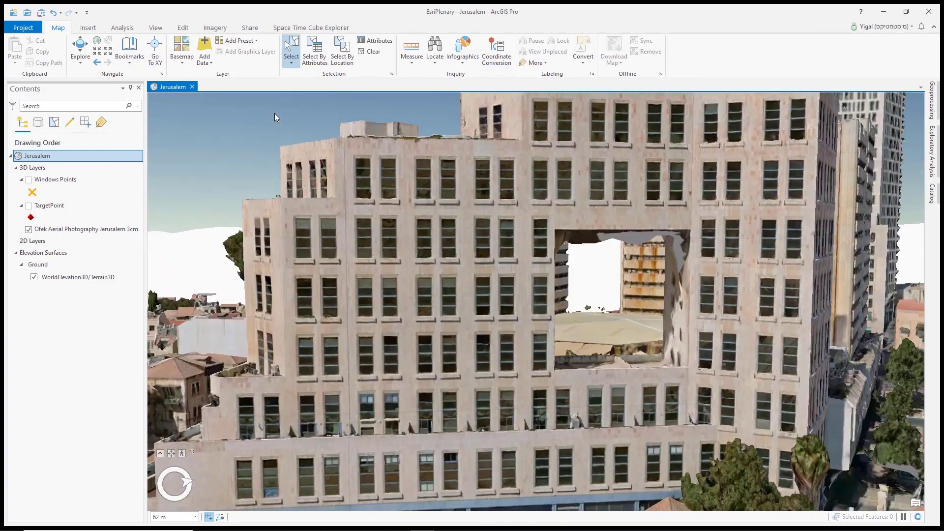
Start an Object Detection analysis from Analysis > Exploratory 3D Analysis
click(122, 28)
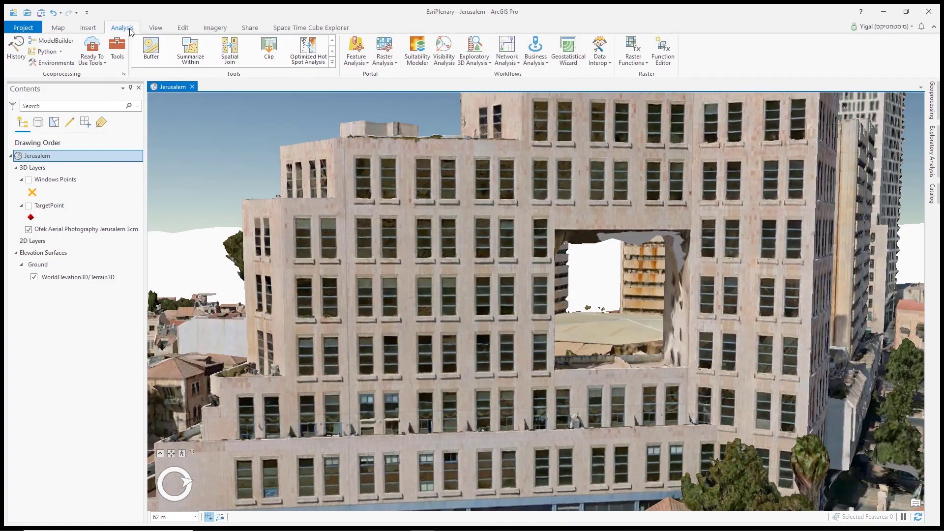
click(474, 64)
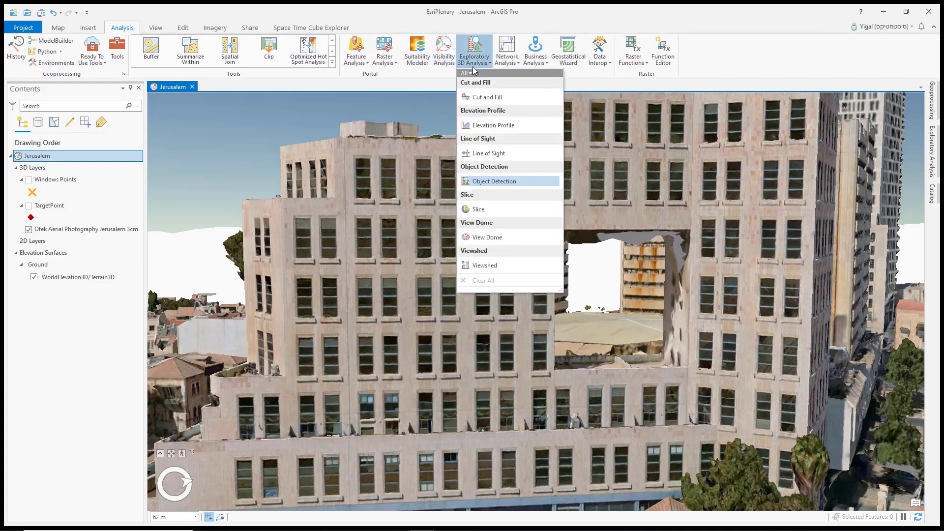
click(498, 180)
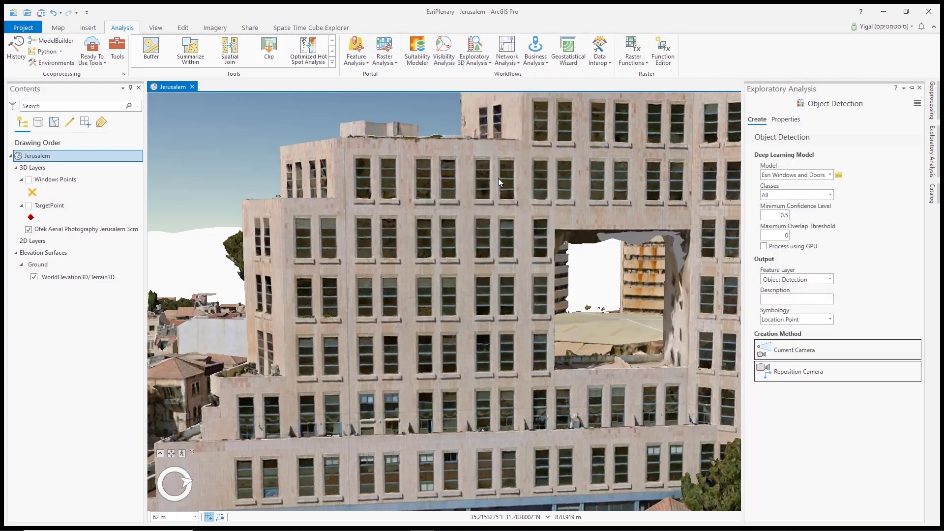
Set model Esri Windows and Doors, classes All, output layer Windows, vertical bounding box symbology
click(831, 175)
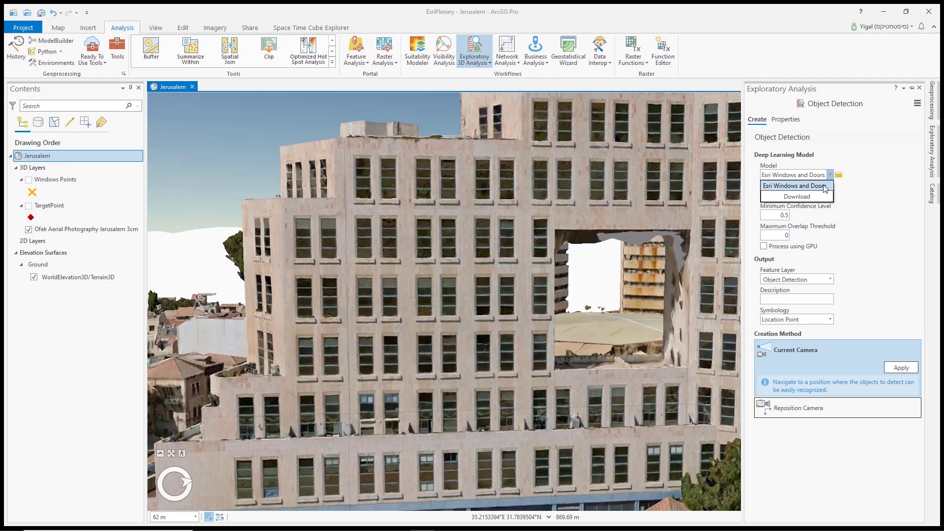
click(825, 186)
click(831, 195)
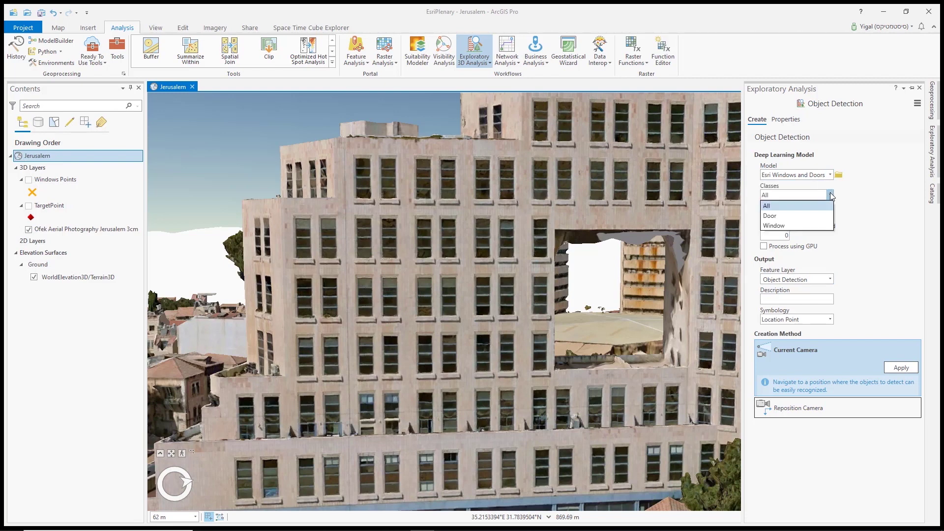
click(832, 197)
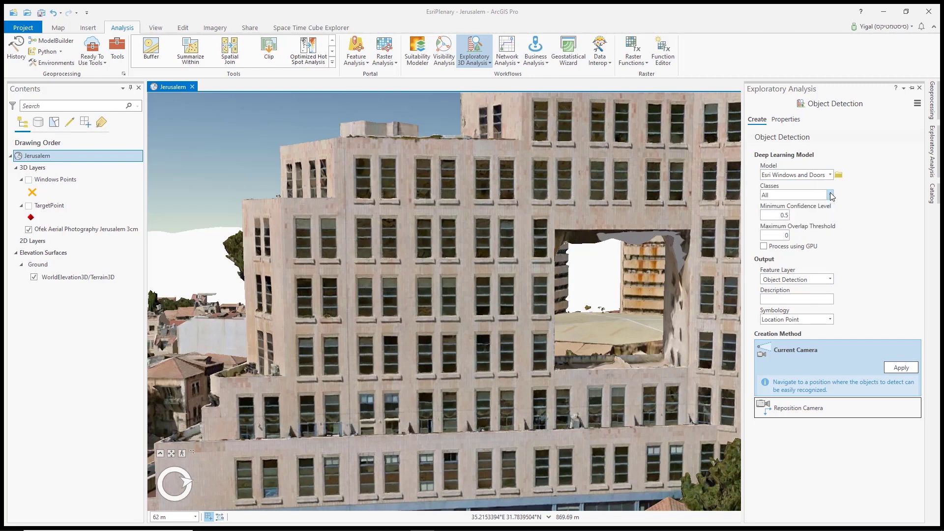
click(809, 277)
text(Windows)
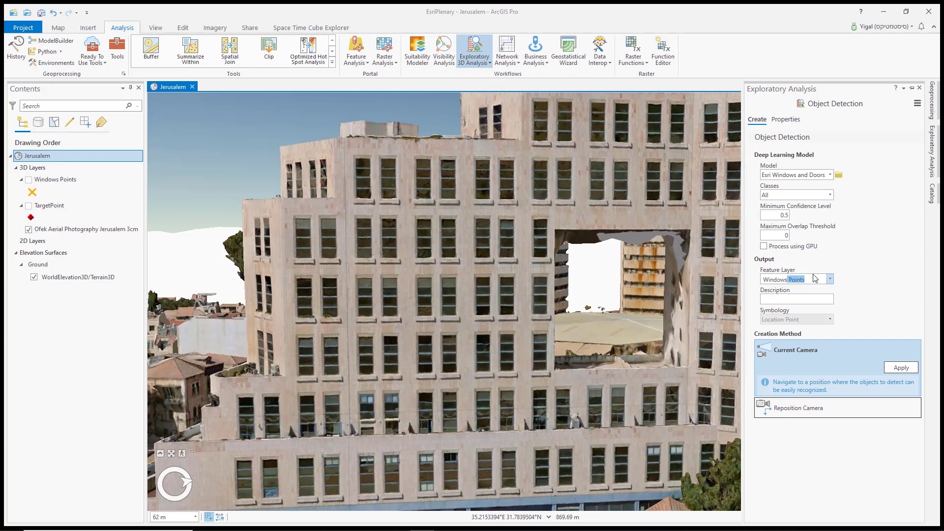
key(Return)
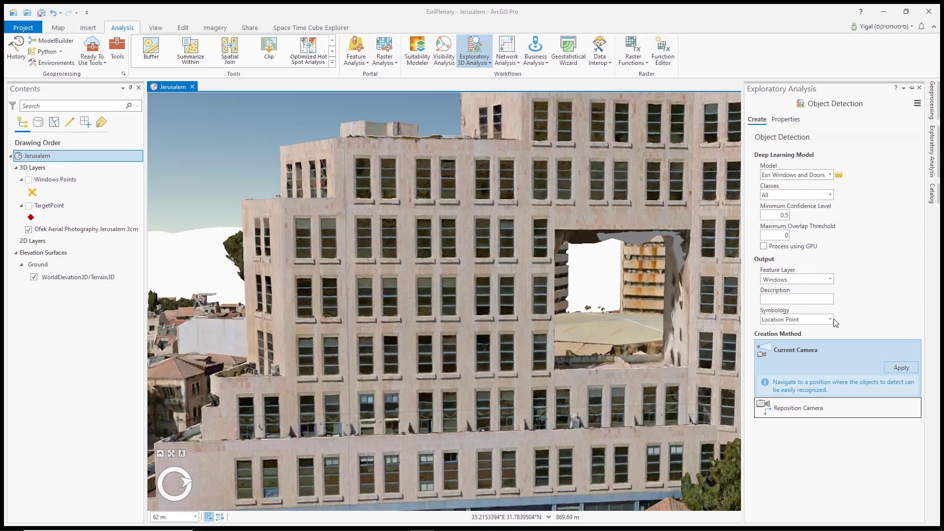
click(830, 321)
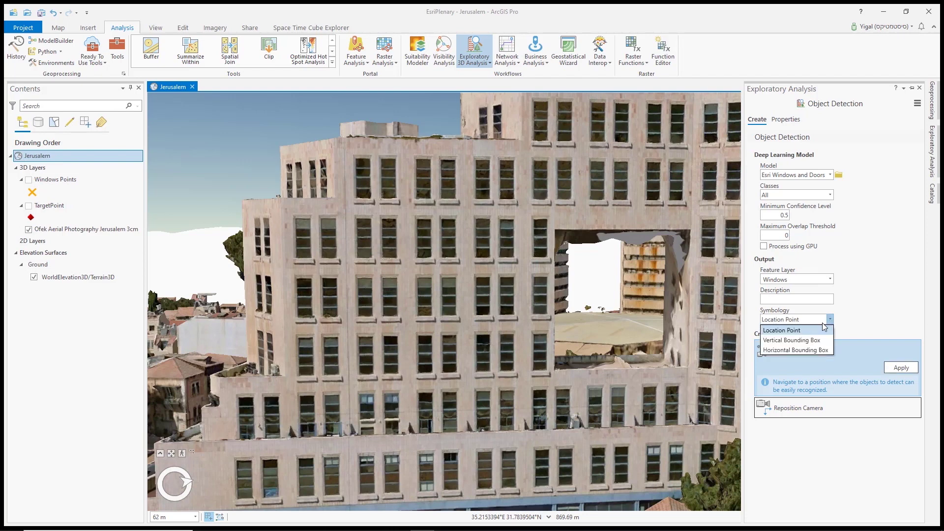
click(812, 342)
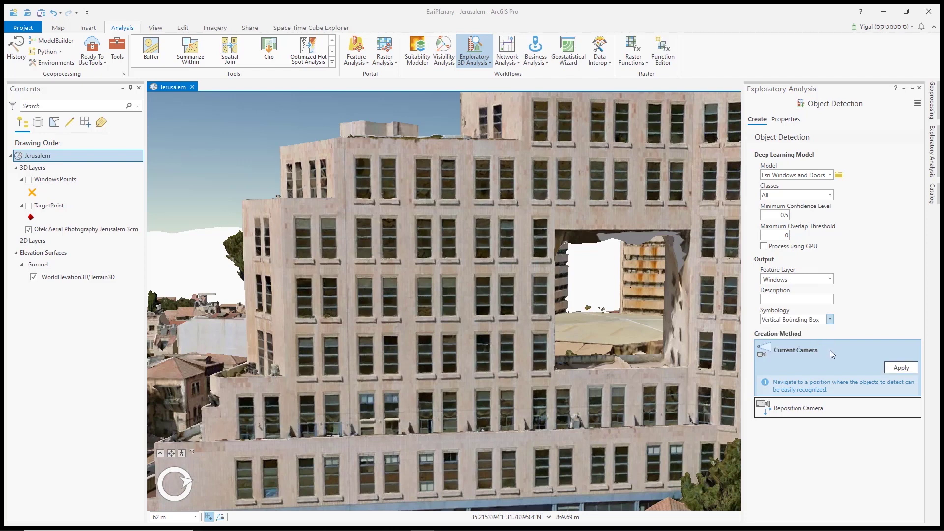
Apply window detection on the current view, then orbit to review the detected boxes
click(904, 368)
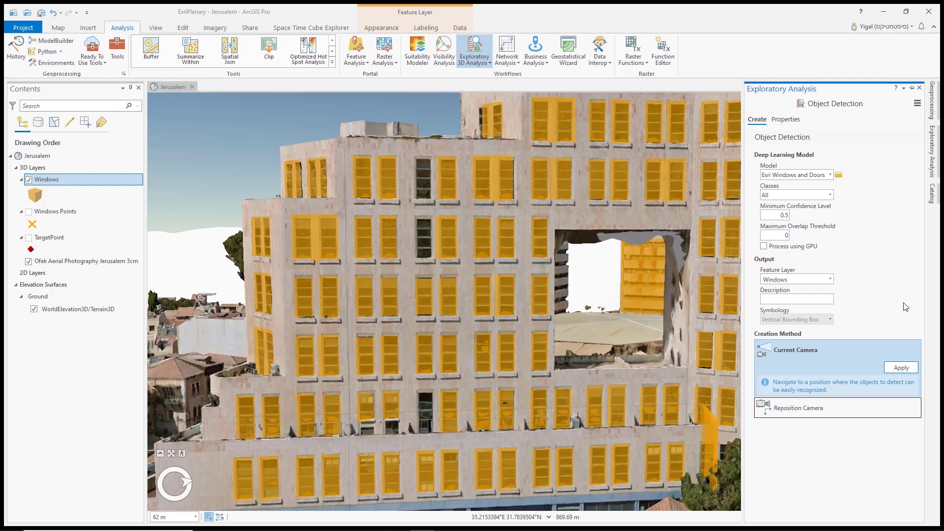
mouse_move(440, 281)
middle_down()
mouse_move(541, 304)
mouse_move(494, 283)
middle_up()
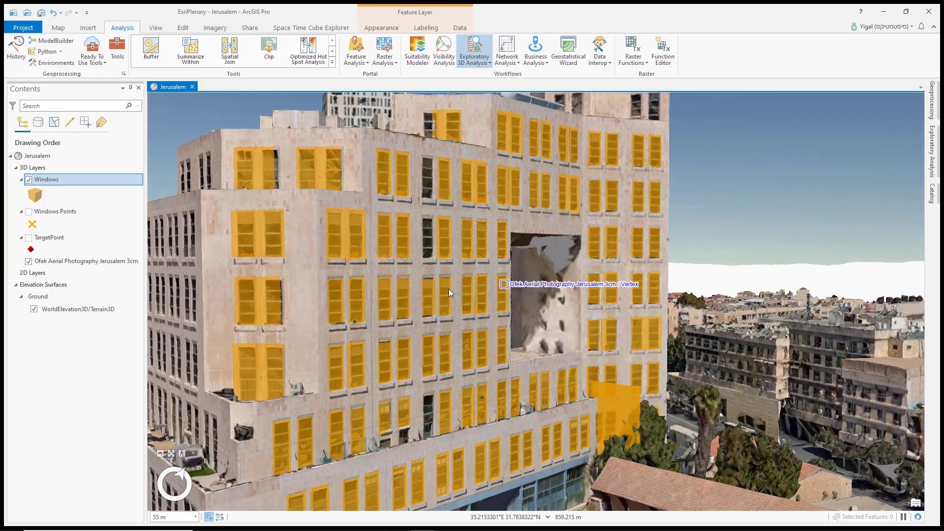
Check a detected window's width, height, heading and confidence in its pop-up, then list Bookmarks
click(58, 28)
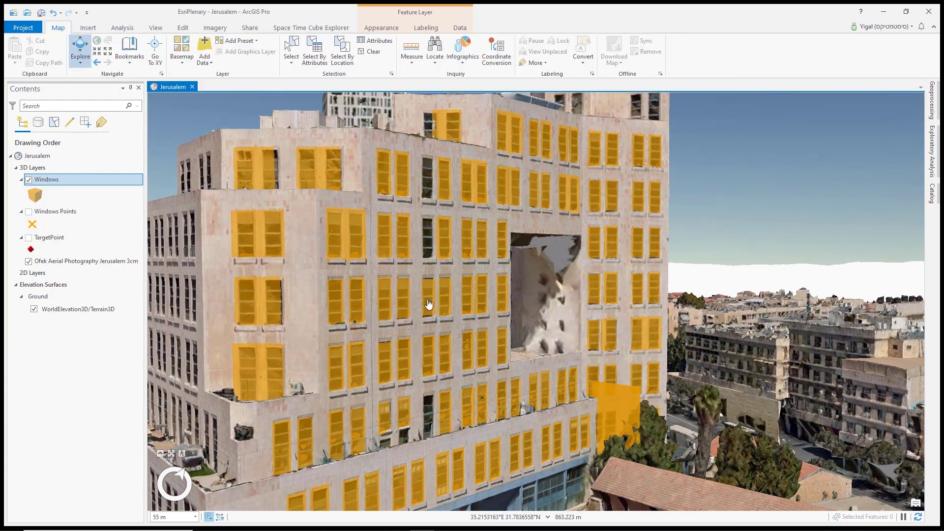
click(430, 304)
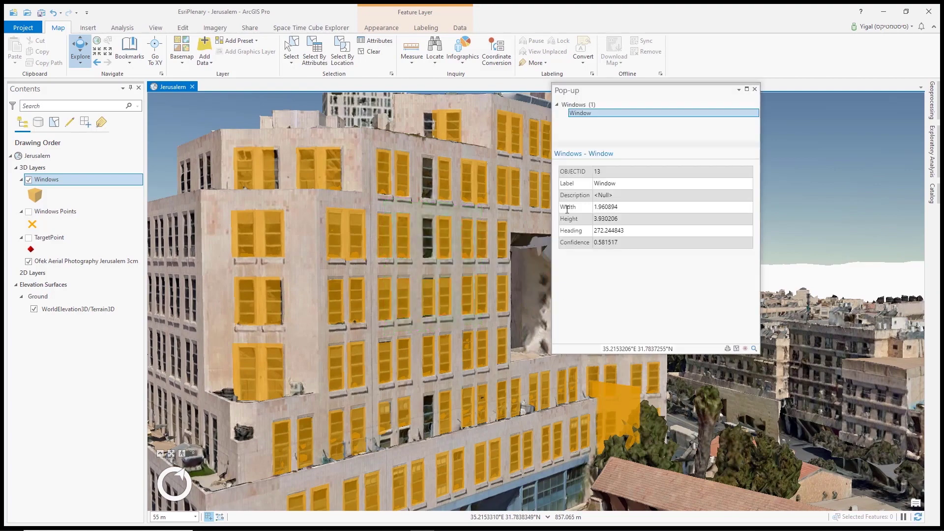
drag(567, 209, 639, 208)
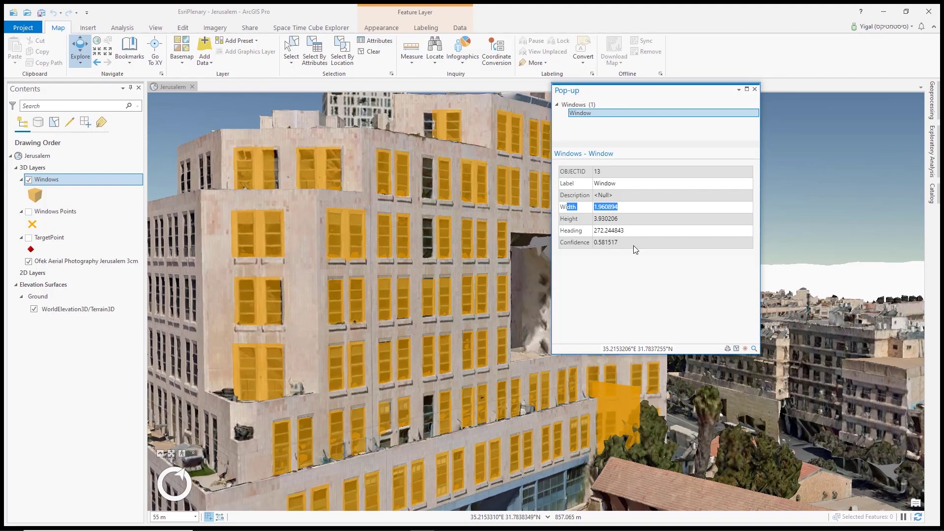
click(755, 89)
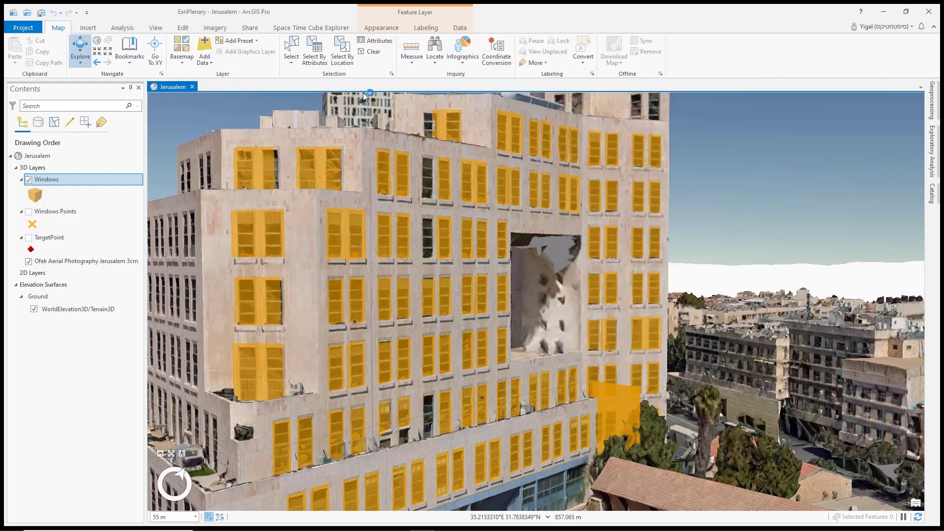
click(130, 54)
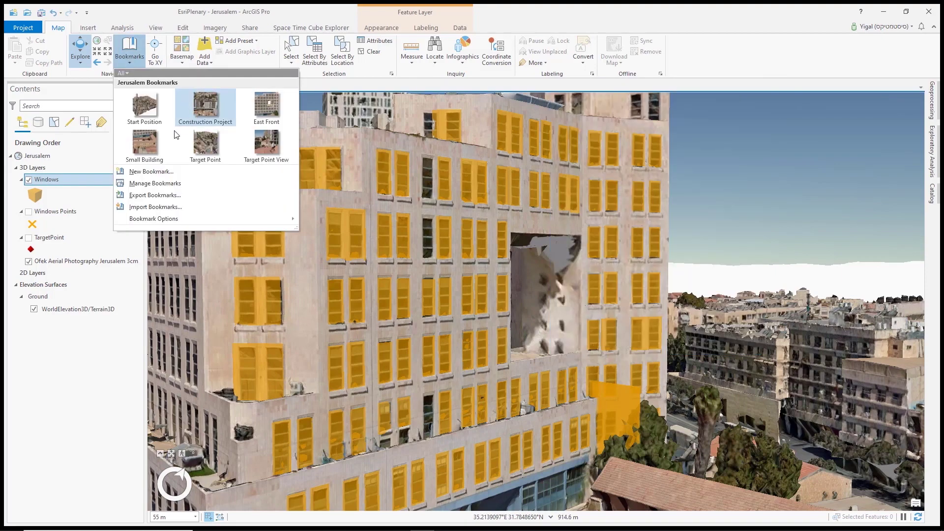
Fly to another bookmark and cut a profile view showing the courtyard building's facade head-on
click(152, 143)
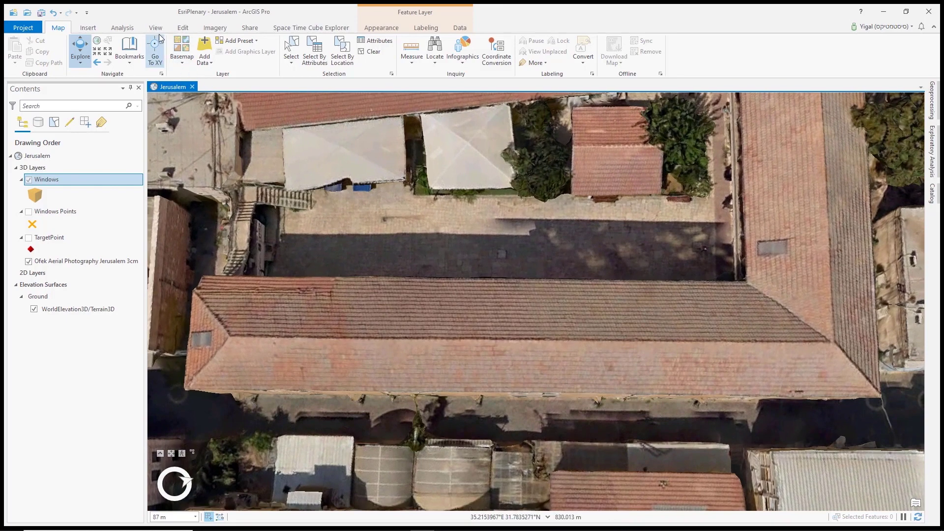
click(155, 28)
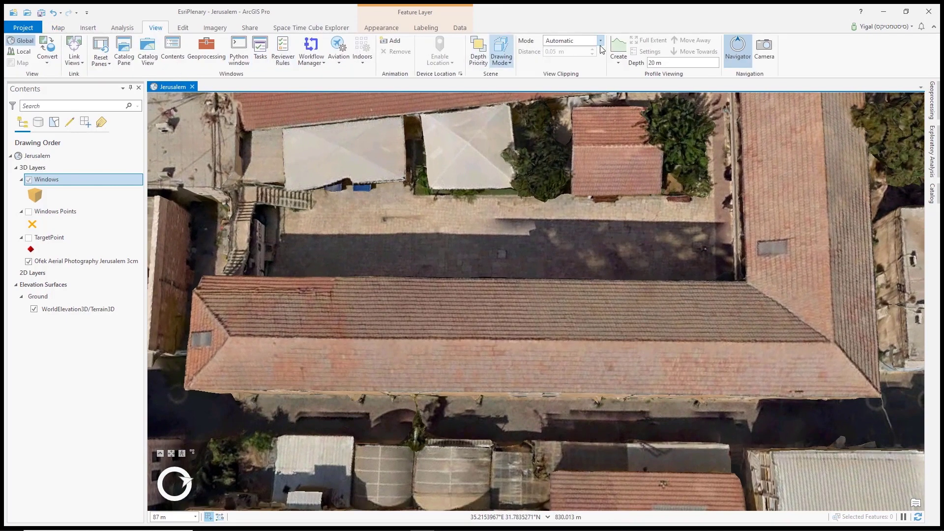
click(191, 409)
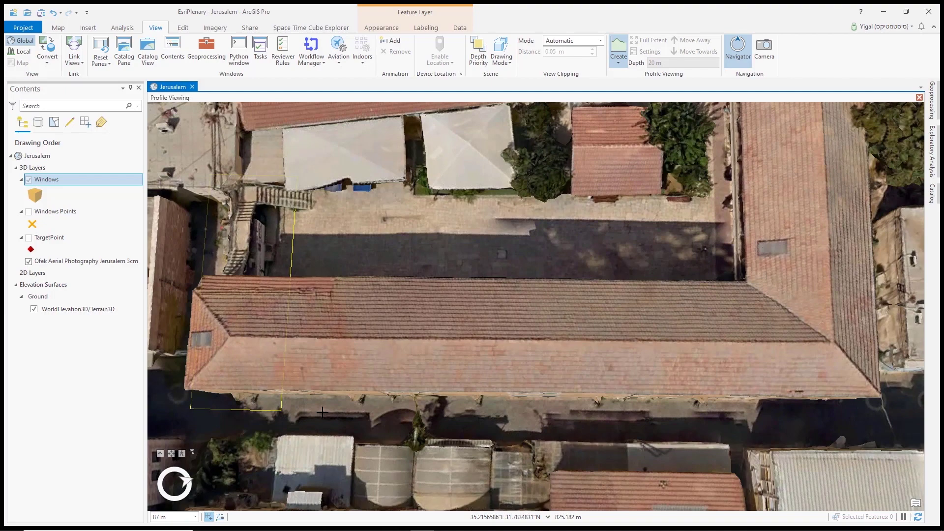
click(895, 417)
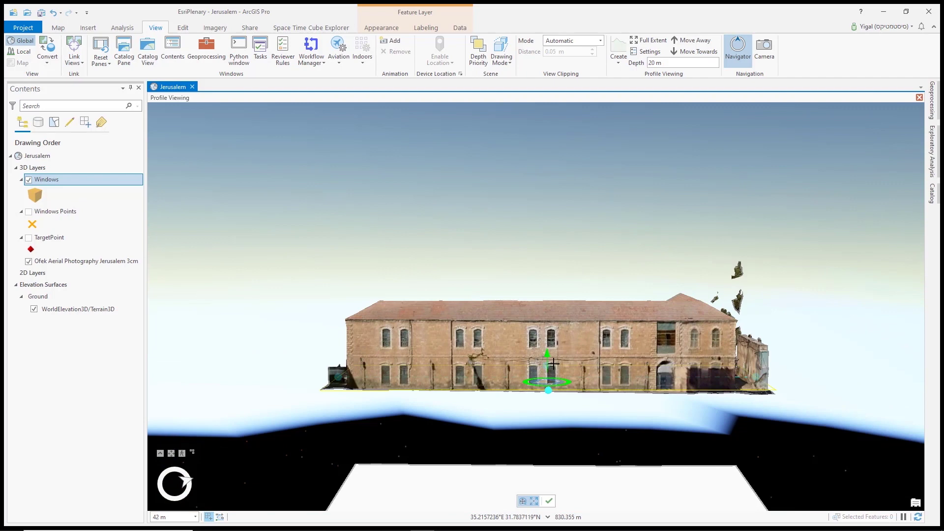
scroll(554, 364, up, 2)
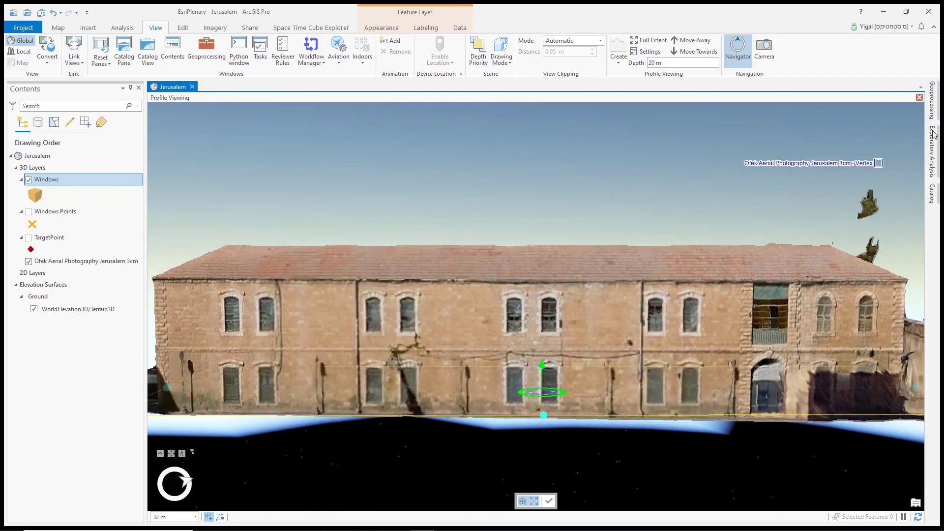
Run window detection from the Current Camera on the profiled facade, then close the settings
click(933, 136)
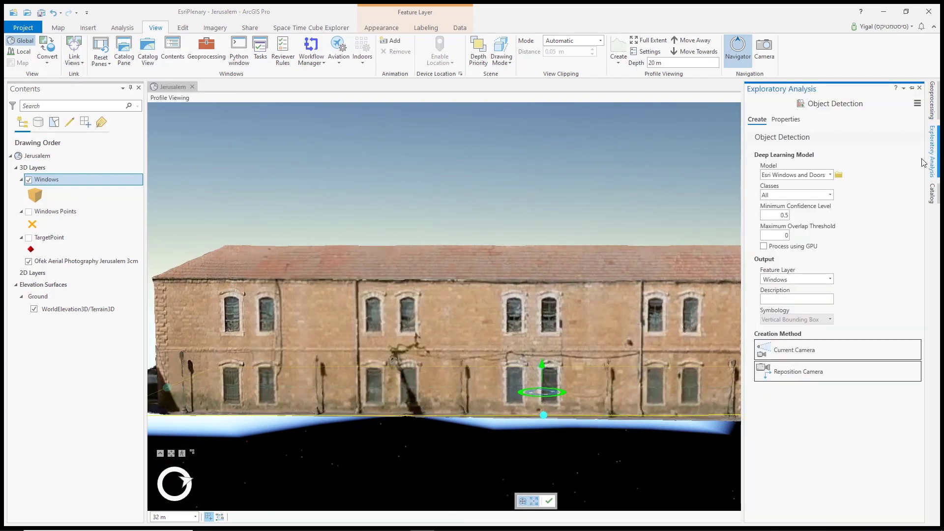
click(824, 349)
click(908, 370)
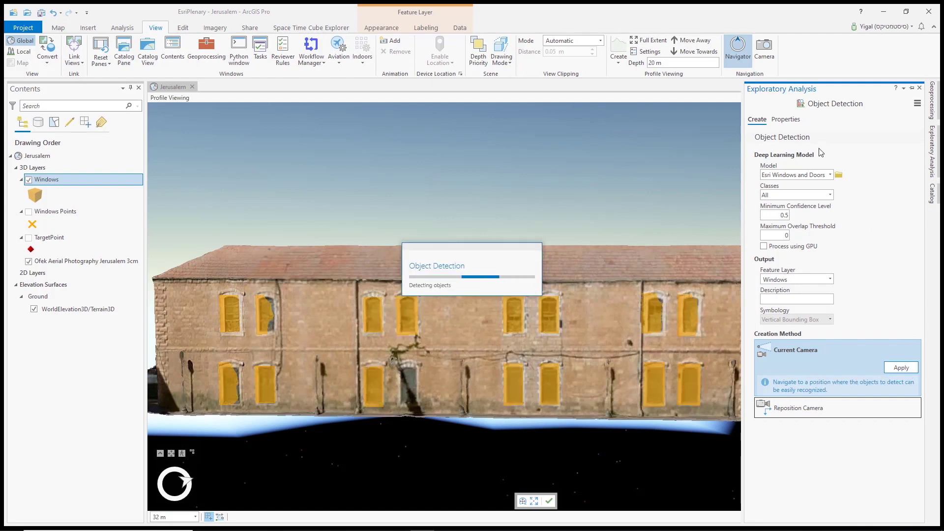
click(453, 316)
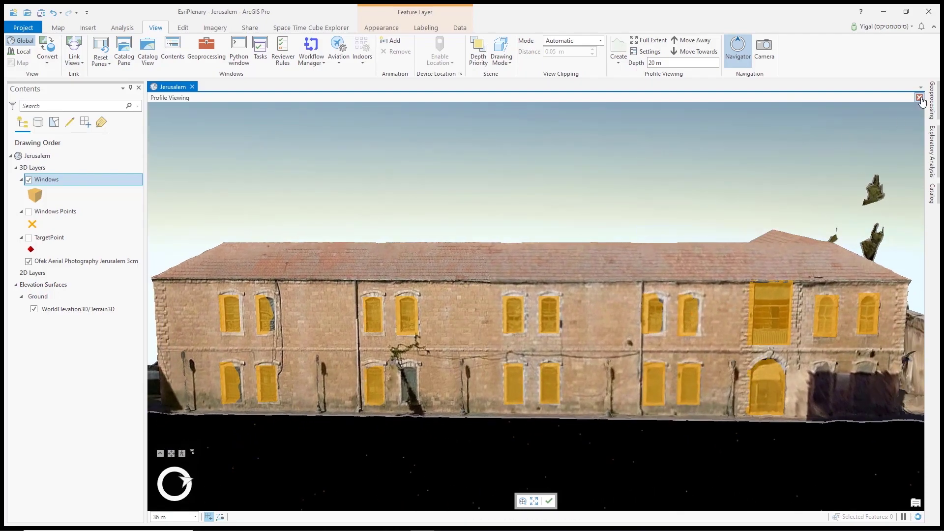
Exit profile viewing and hide the Windows bounding-box layer
click(919, 98)
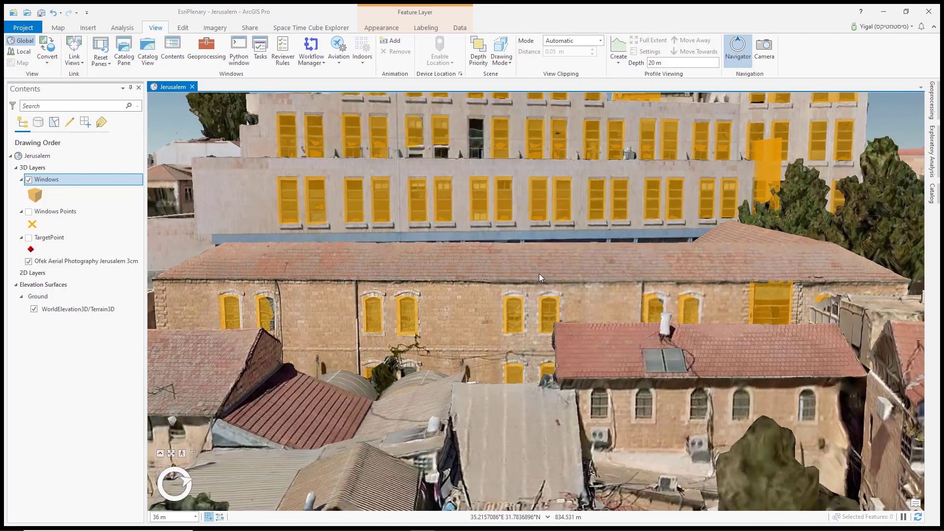
scroll(581, 304, down, 2)
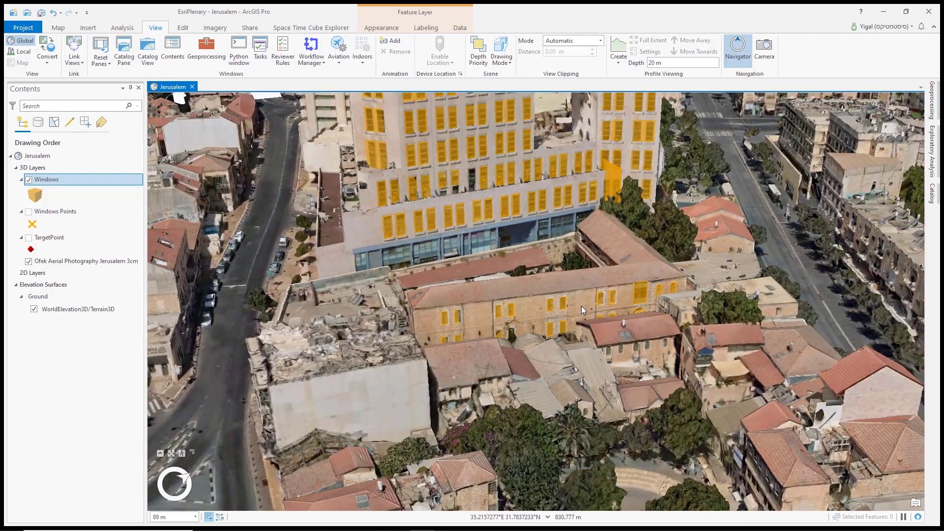
click(29, 180)
scroll(519, 195, up, 5)
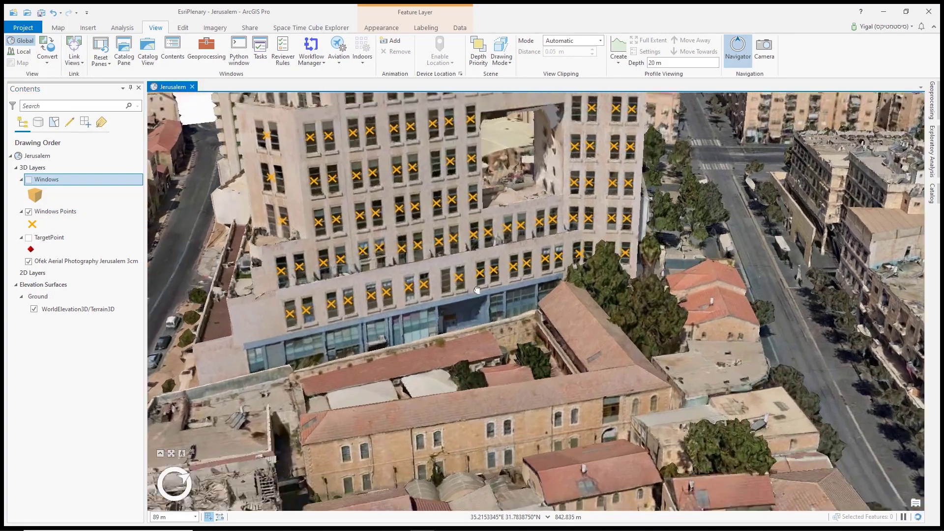
Fly to the Target Point bookmark and turn on the TargetPoint layer
click(58, 28)
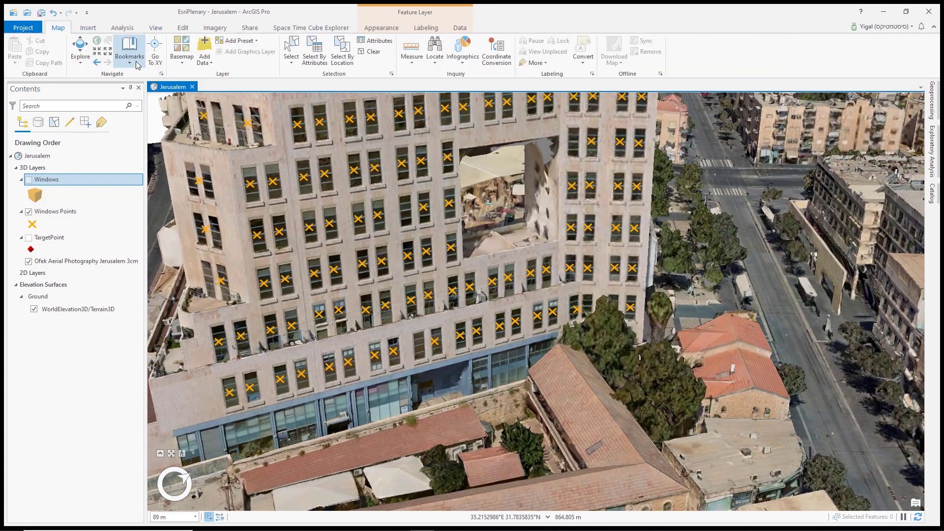
click(130, 50)
click(206, 143)
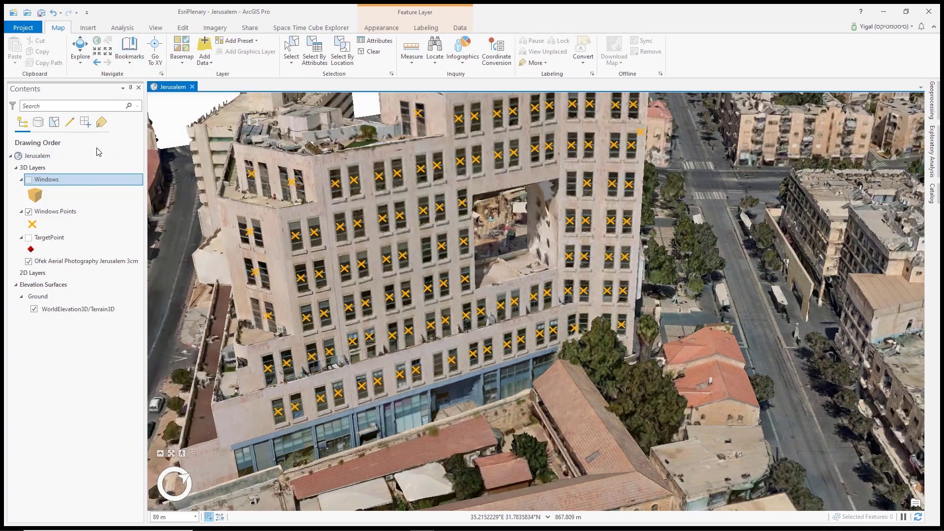
click(29, 238)
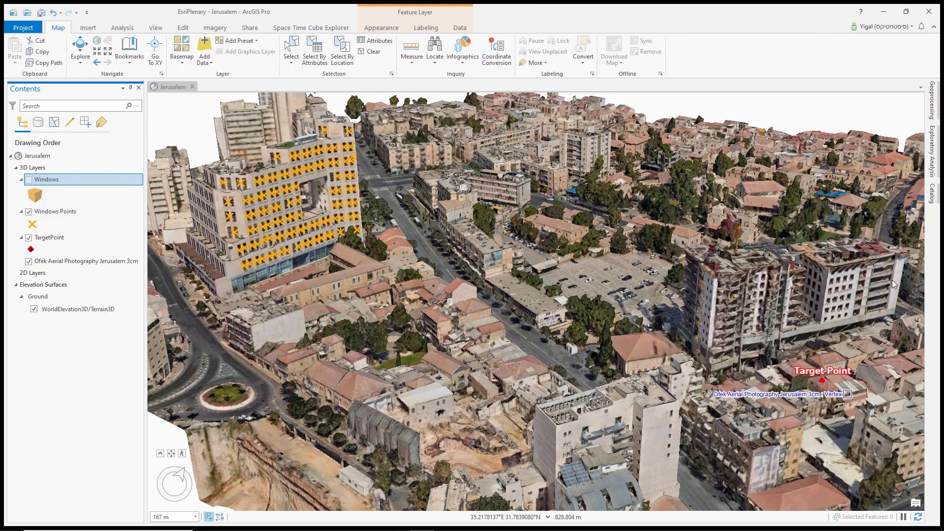
click(932, 100)
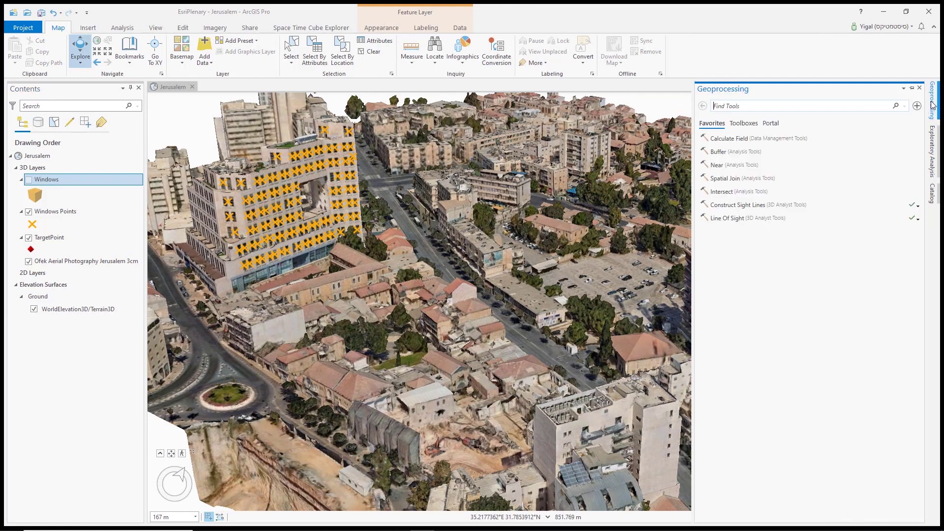
Construct sight lines from Windows Points to TargetPoint, saving the output as Lines
click(764, 206)
click(843, 149)
click(802, 169)
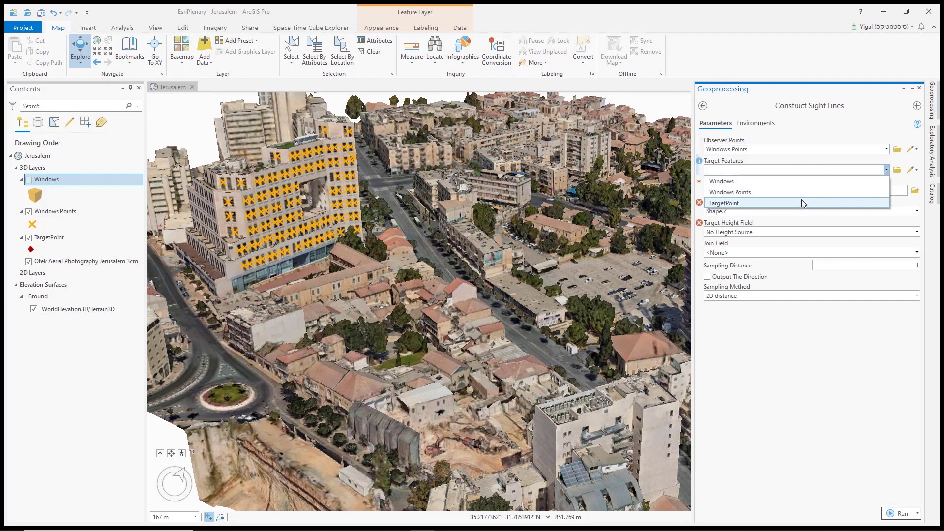
click(802, 201)
click(913, 193)
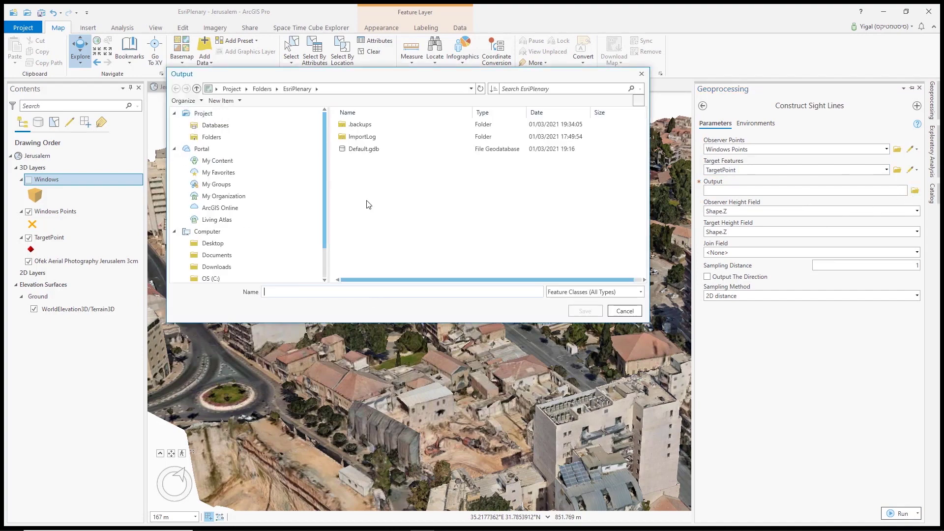
text(Lines)
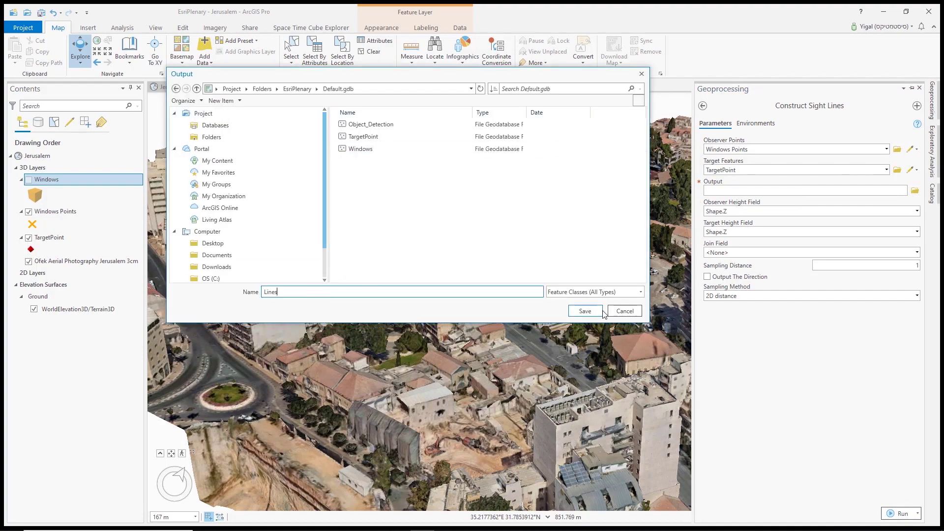
click(601, 311)
click(900, 513)
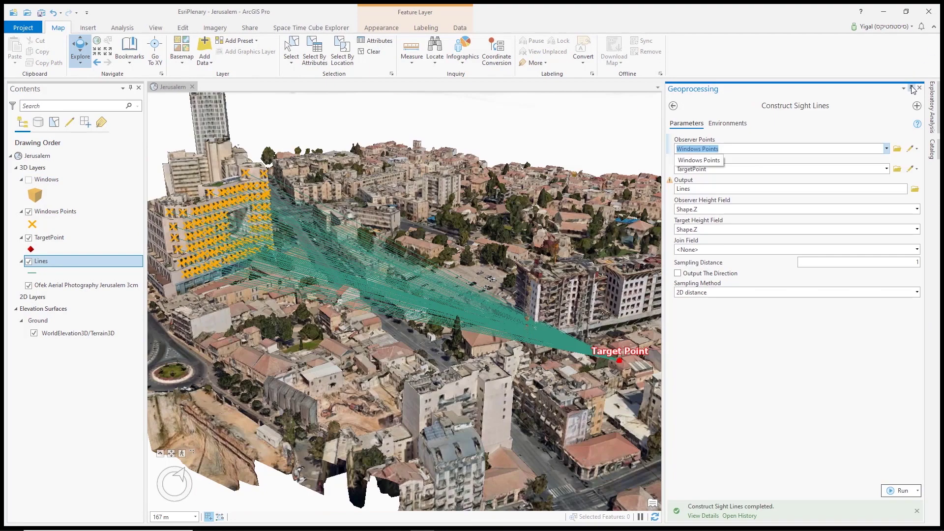
click(673, 105)
Run Line Of Sight on the Lines layer, saving the classified result as visibleLines
click(693, 138)
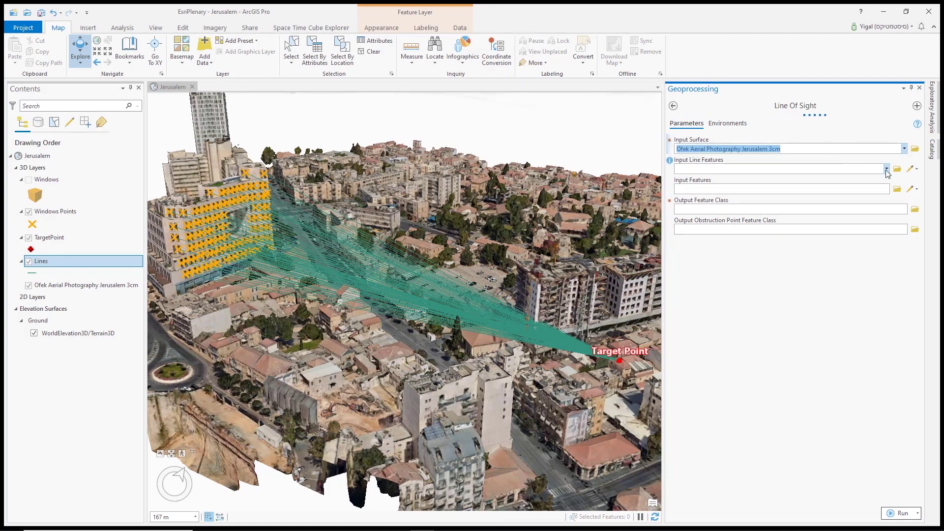
click(887, 170)
click(840, 183)
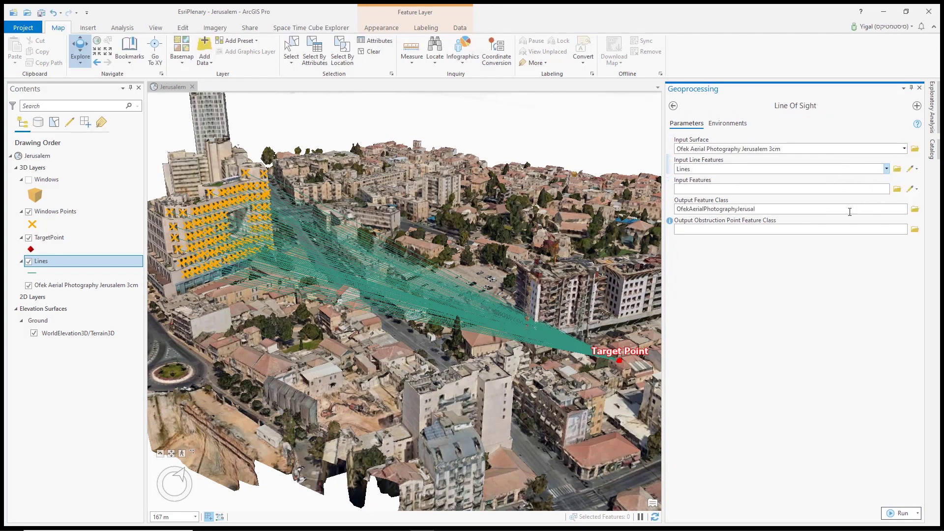
click(914, 210)
text(visibleLines)
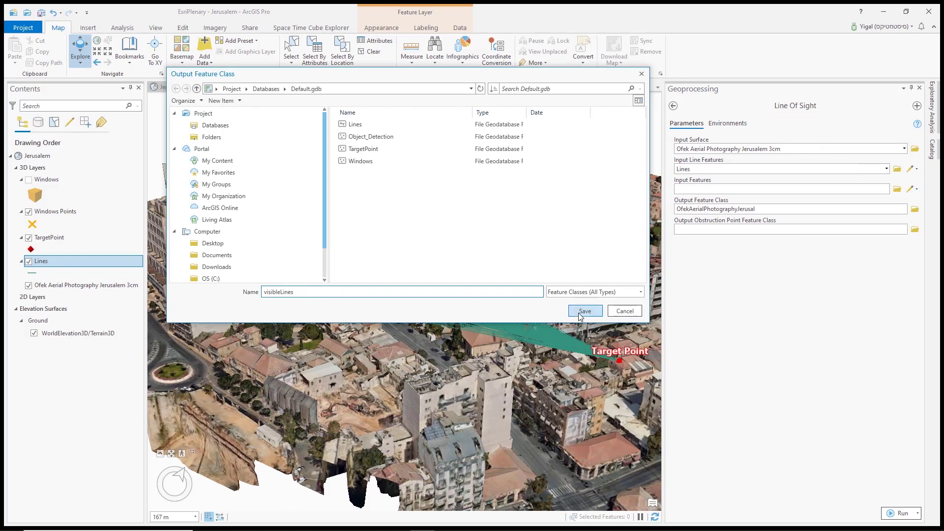
click(585, 311)
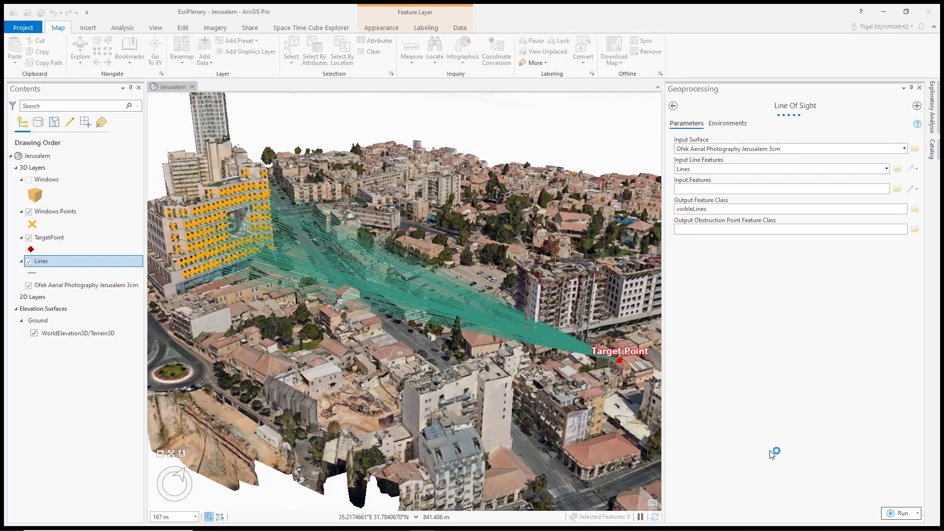
click(898, 515)
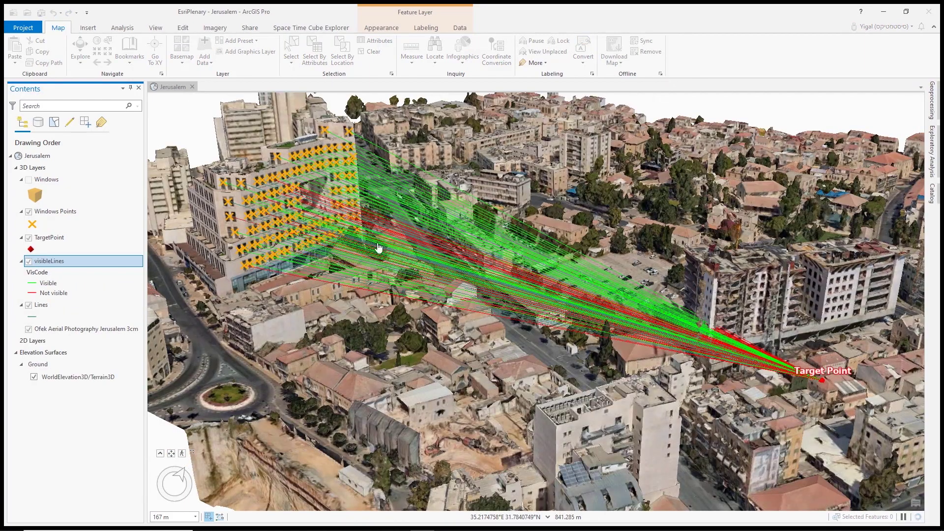
Turn off Lines, then fly to the Target Point bookmark and back to the aerial view
click(29, 305)
click(129, 49)
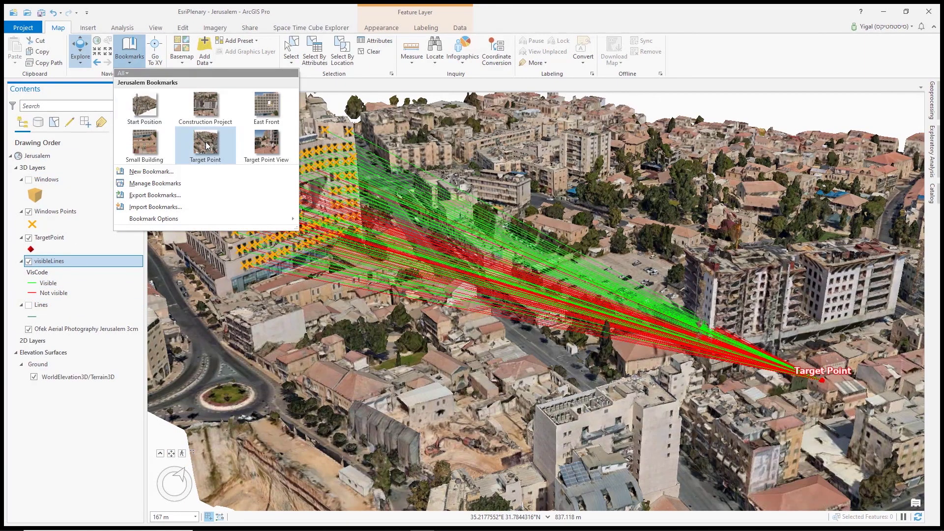
click(206, 144)
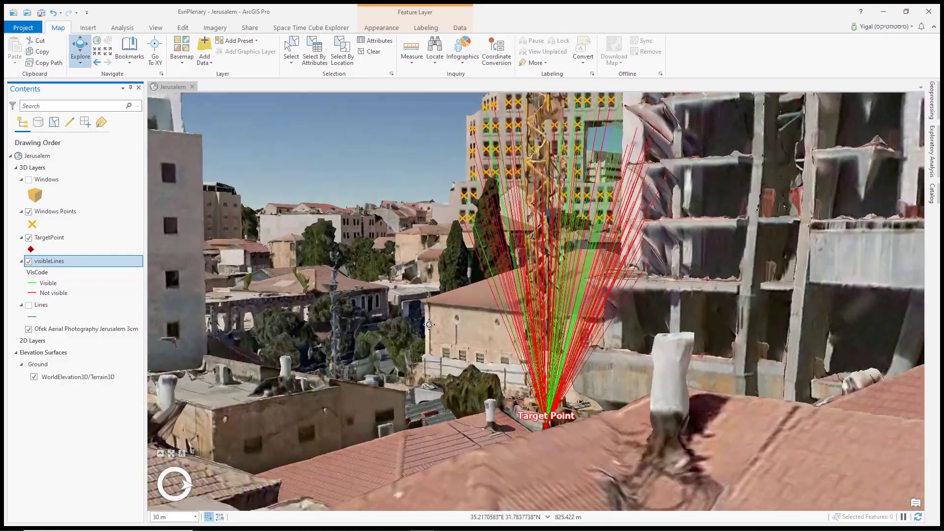
click(129, 49)
click(207, 145)
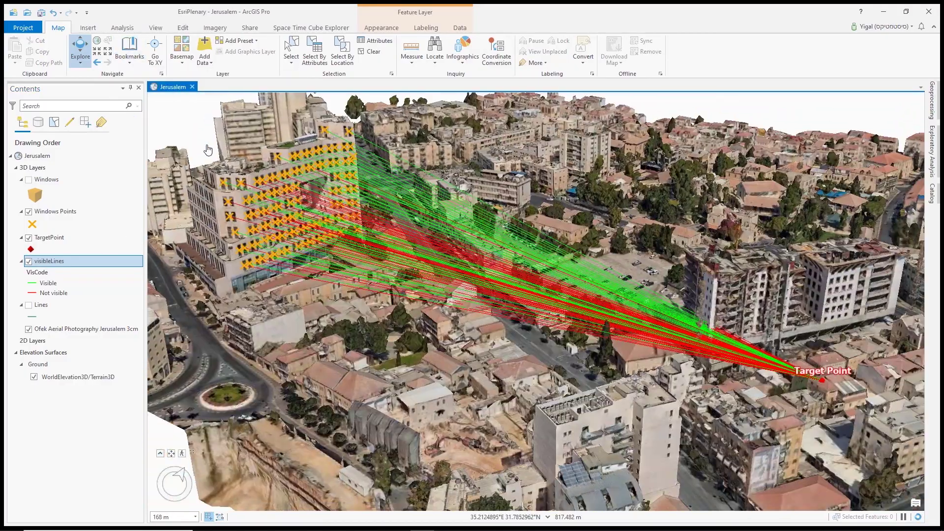